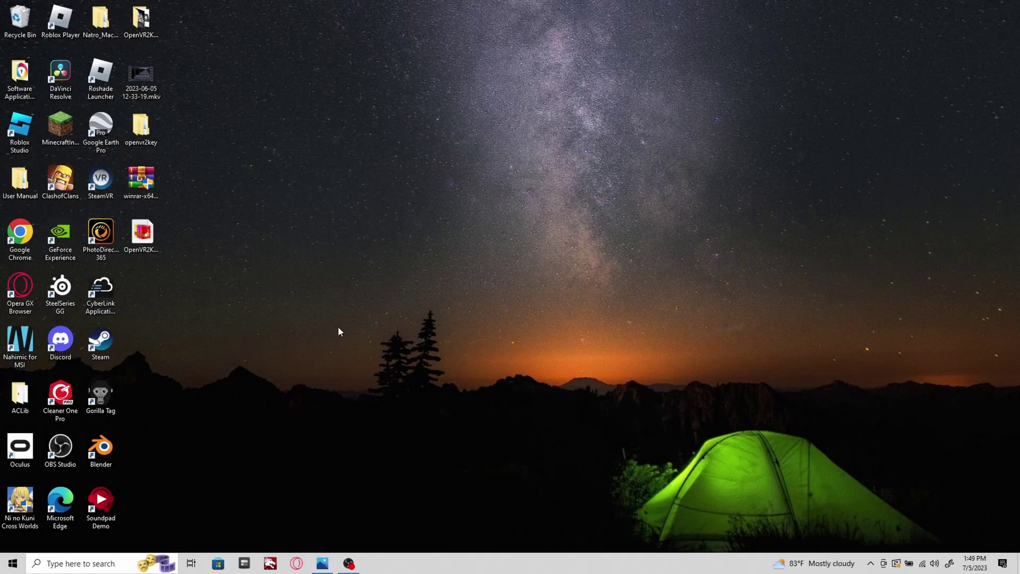
Step: Open Discord and browse the shiba-dark channel of the shibagt reborn again server for the newest menu file
double_click(67, 340)
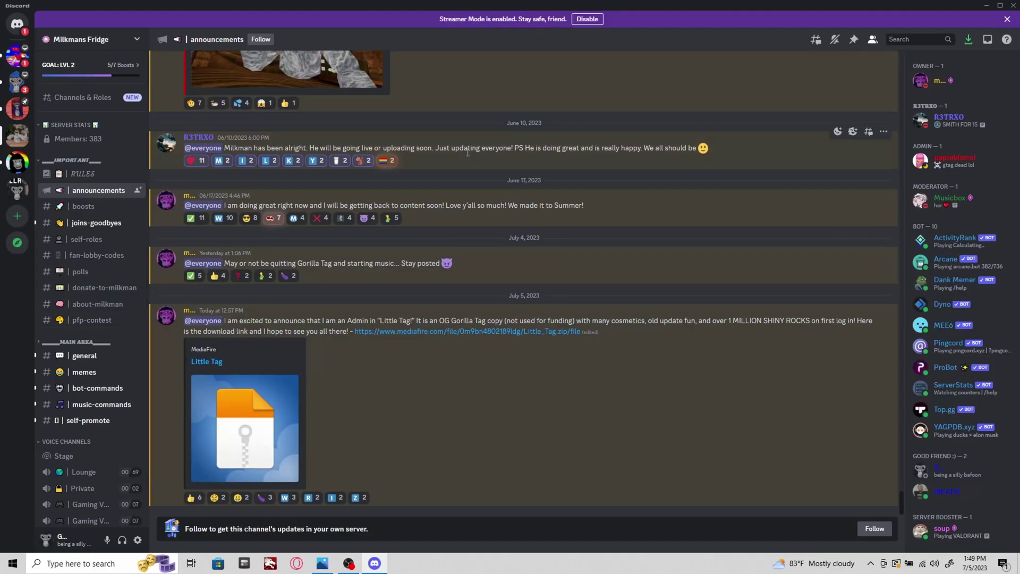
click(16, 60)
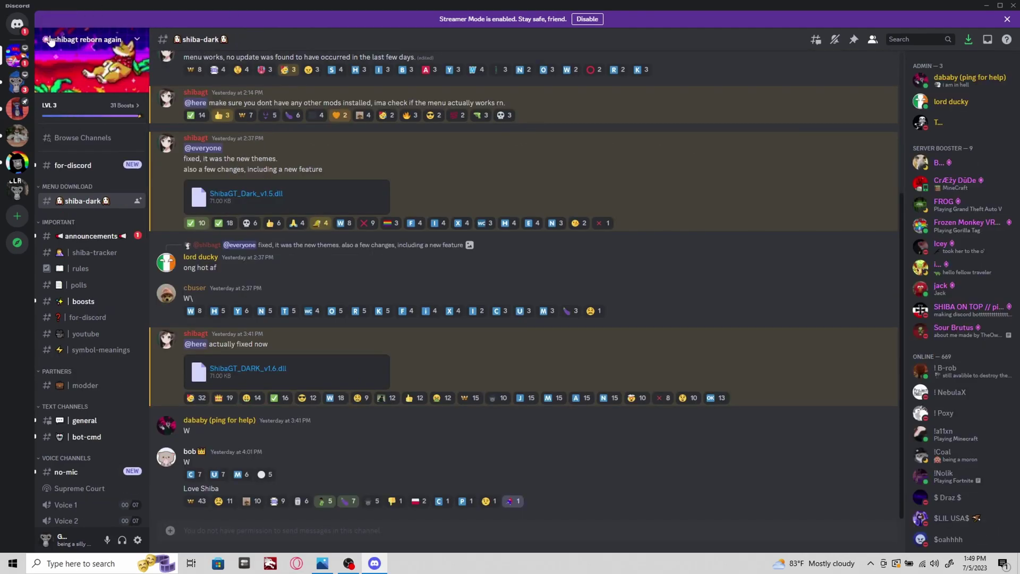
scroll(276, 85, up, 5)
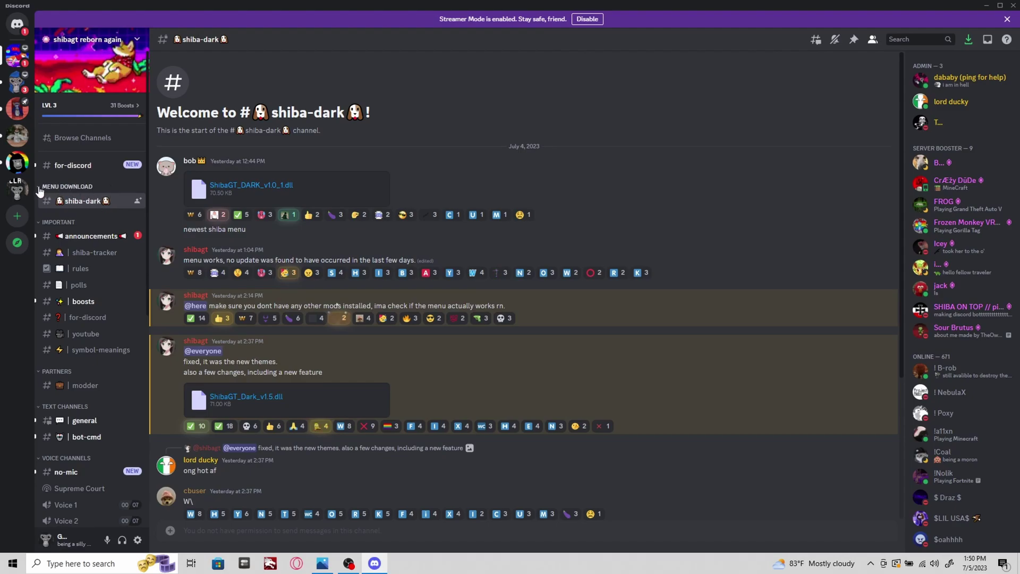
scroll(274, 189, down, 4)
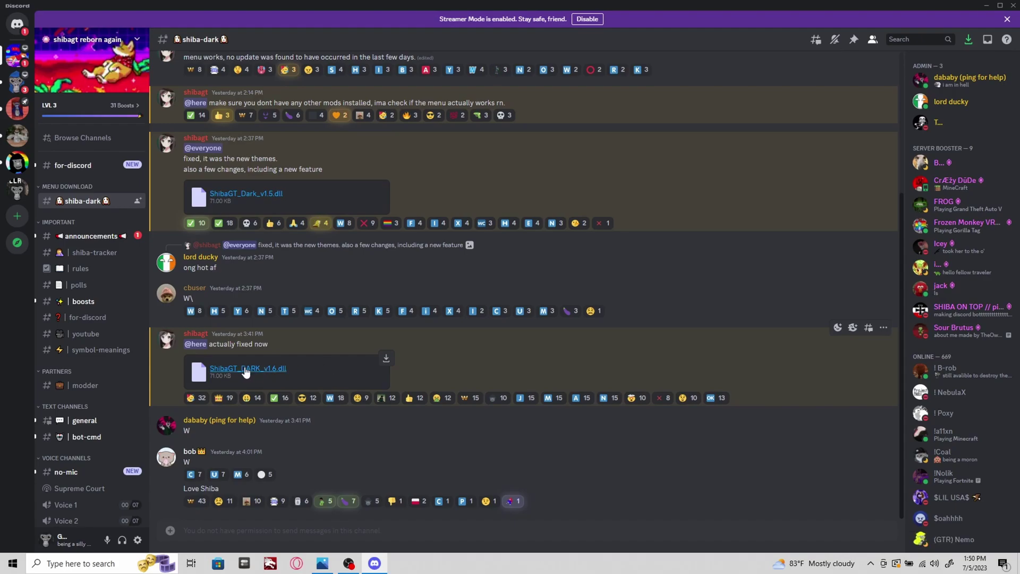
Step: Download ShibaGT_DARK_v1.6.dll from the shiba-dark channel and save it in the mod stuff folder
click(270, 372)
click(496, 314)
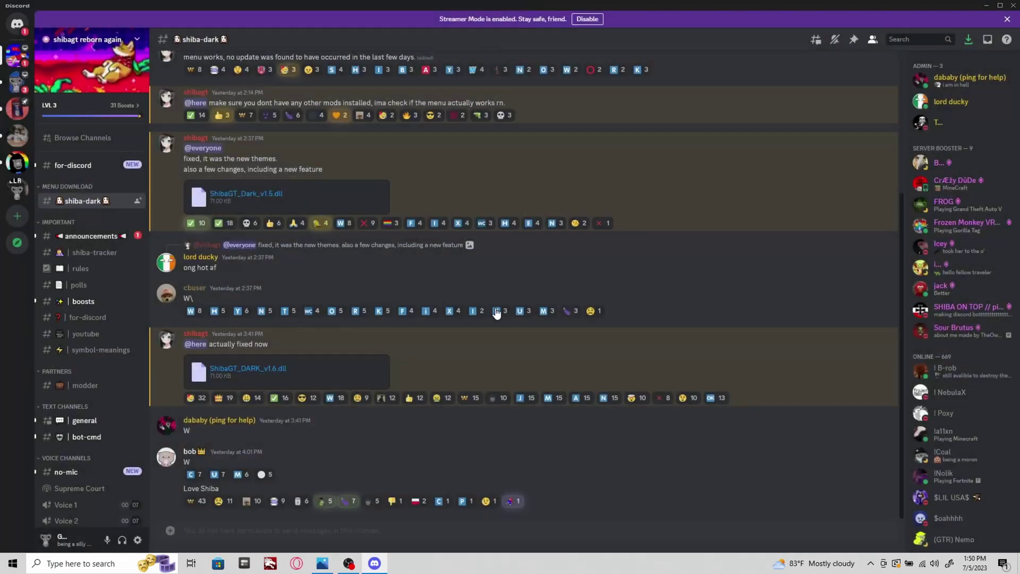
scroll(183, 304, up, 2)
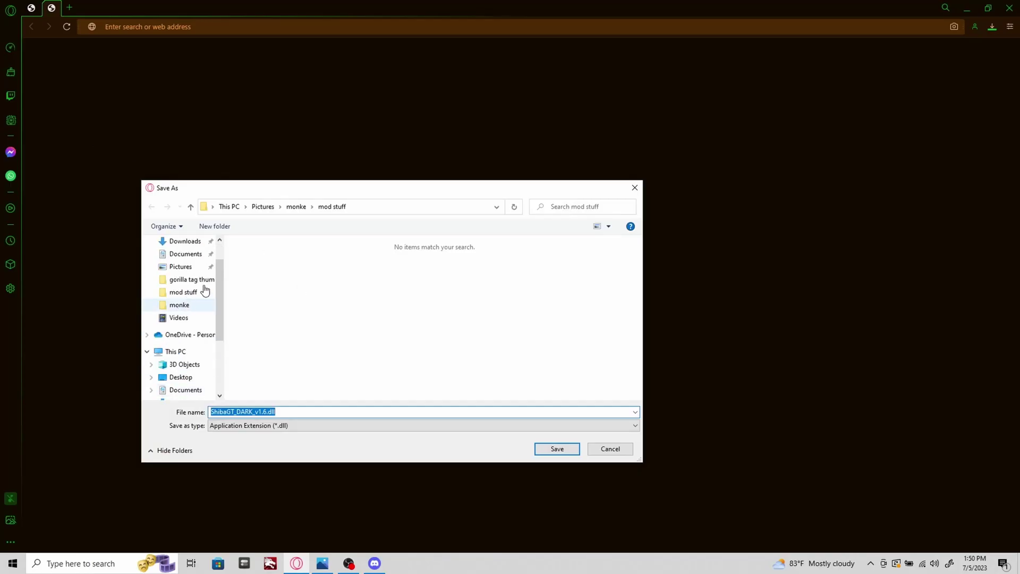
key(Return)
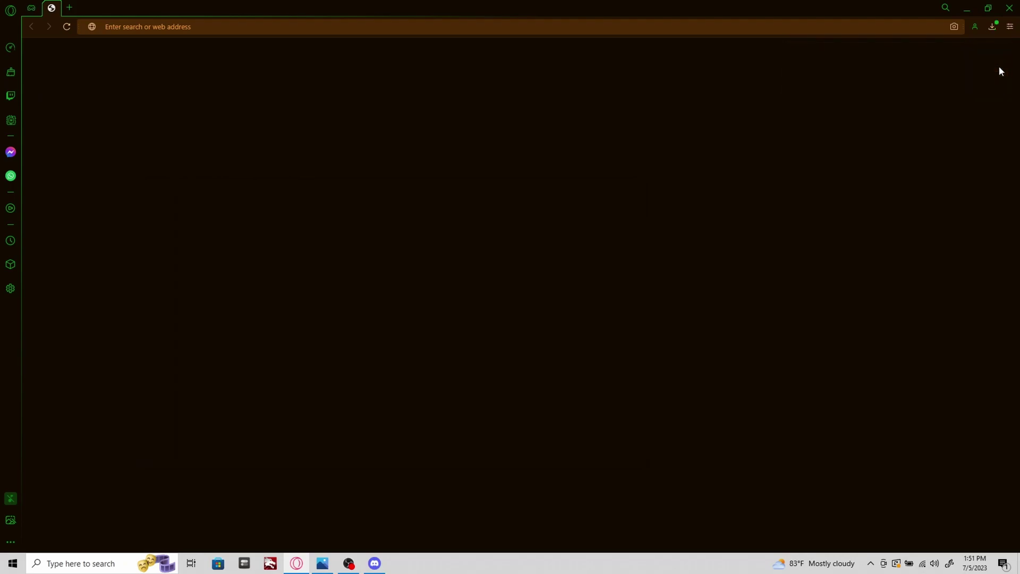
Step: Show the downloaded DLL in the mod stuff folder and minimize the folder window
click(1000, 66)
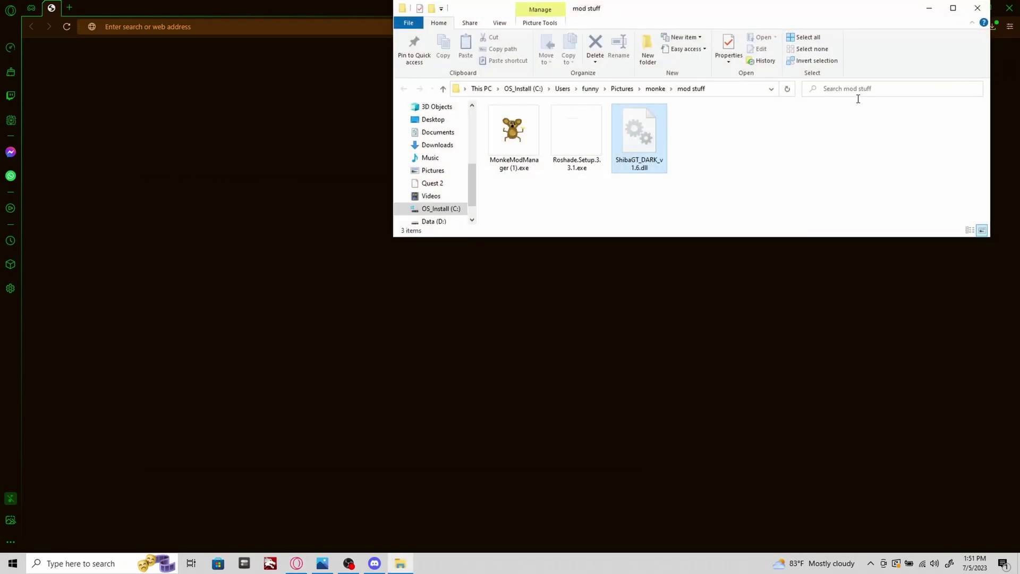
click(567, 147)
double_click(567, 147)
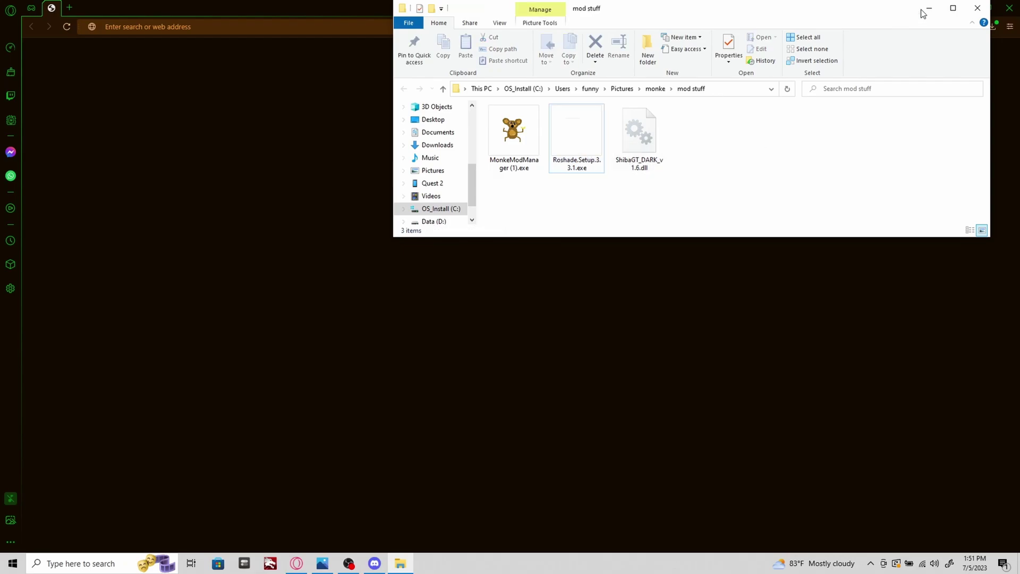
click(930, 8)
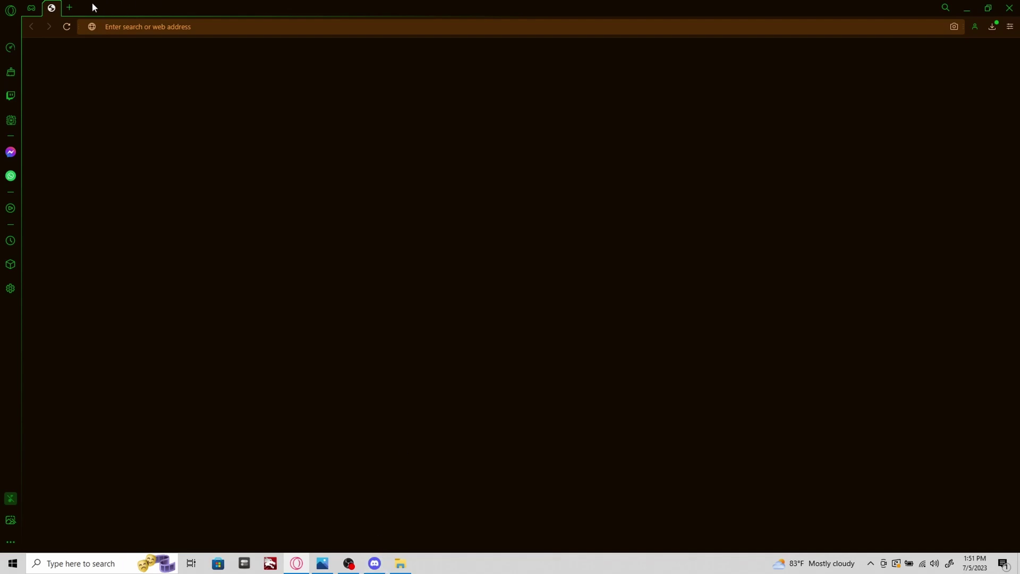
Step: Search the web for "monke mod manager" in a new browser tab
click(70, 8)
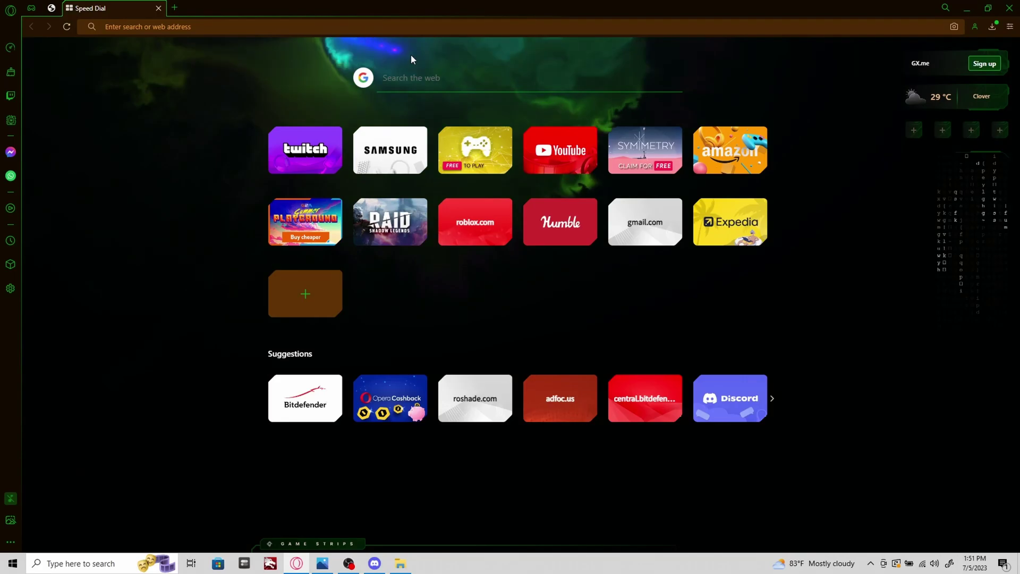
click(415, 82)
text(monker)
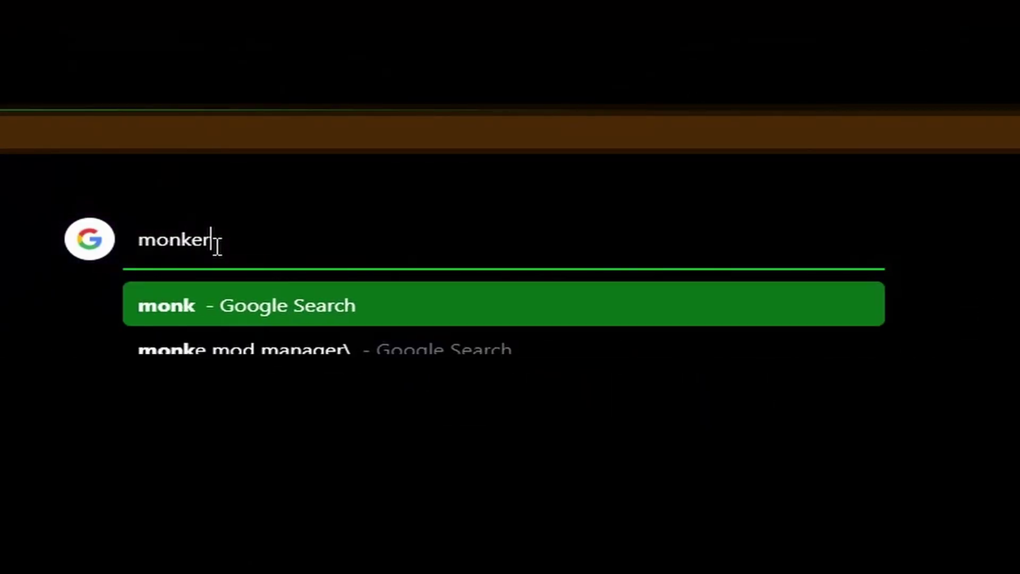
key(BackSpace)
key(BackSpace)
text(e mod manager)
key(Return)
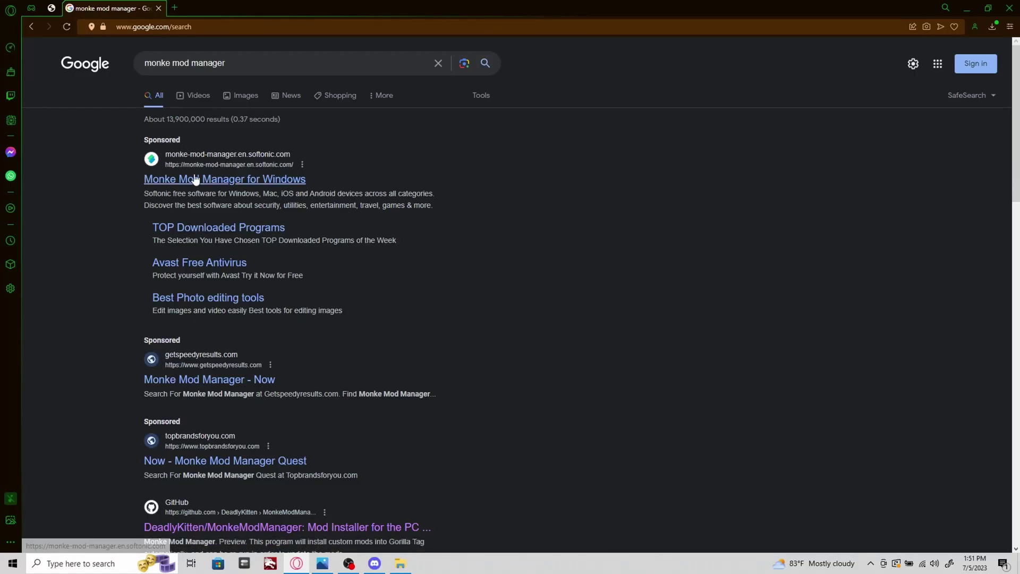
Step: Open the DeadlyKitten/MonkeModManager GitHub repository and bring up the assets of release v1.3.1
scroll(191, 181, down, 3)
click(287, 367)
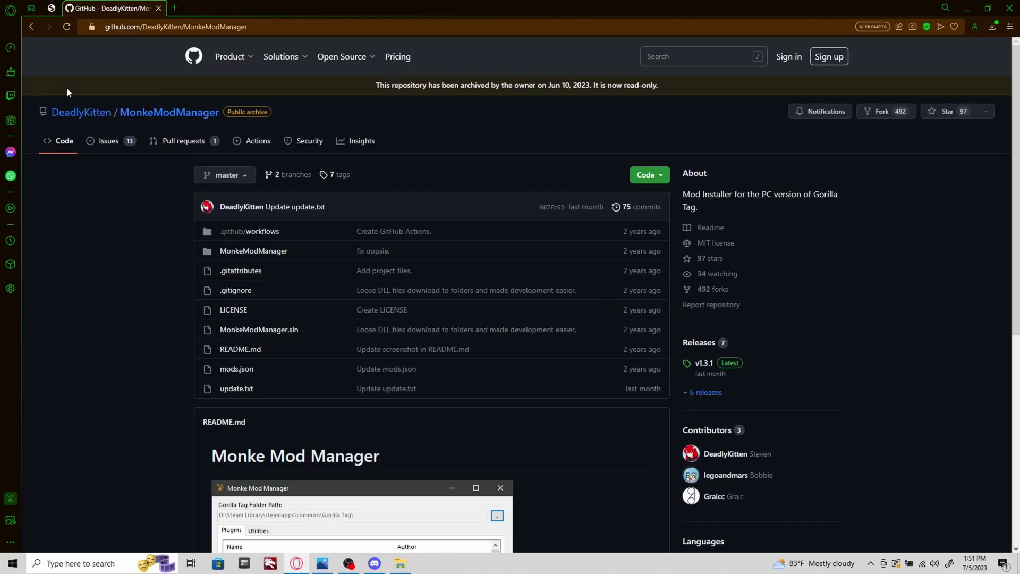
scroll(358, 168, down, 7)
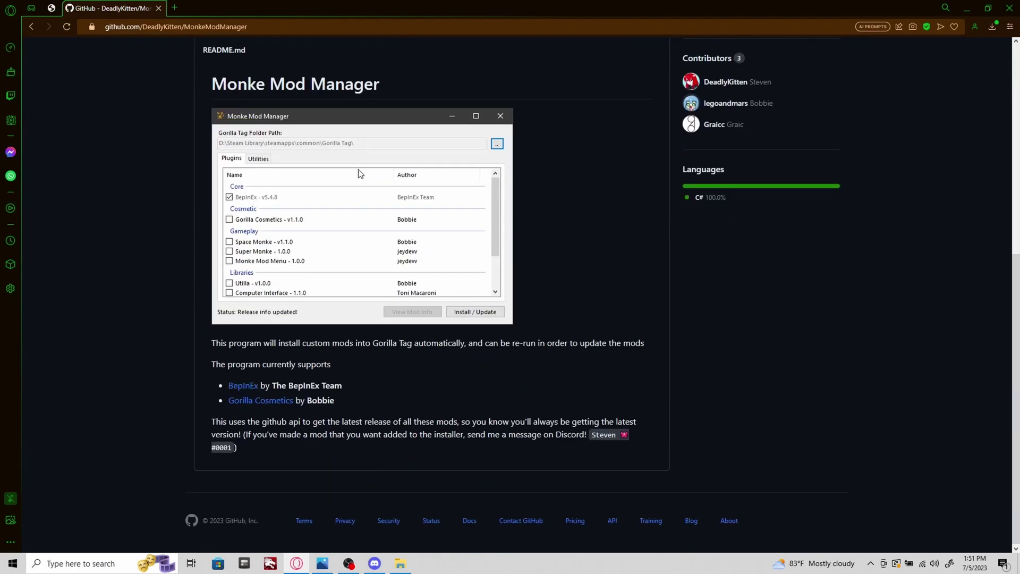
click(293, 276)
scroll(234, 282, down, 5)
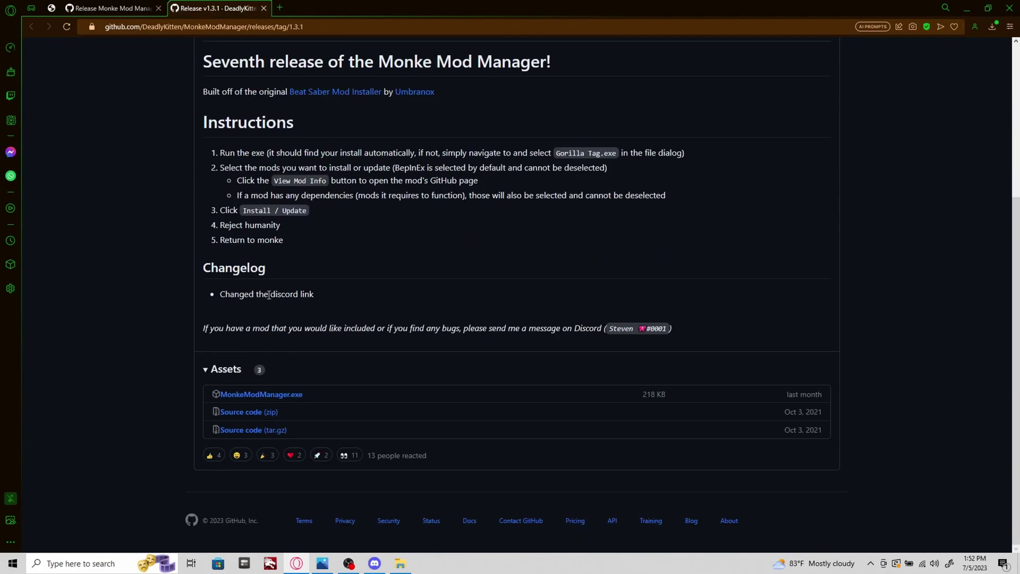
Step: Close the Monke Mod Manager release tabs and minimize all open windows to return to the desktop
click(263, 8)
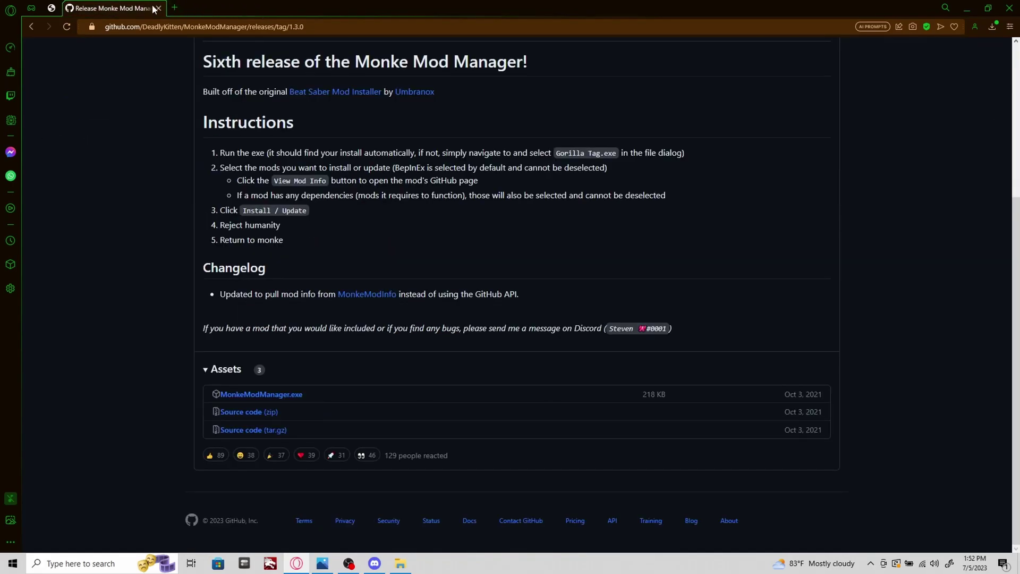
click(158, 8)
click(967, 8)
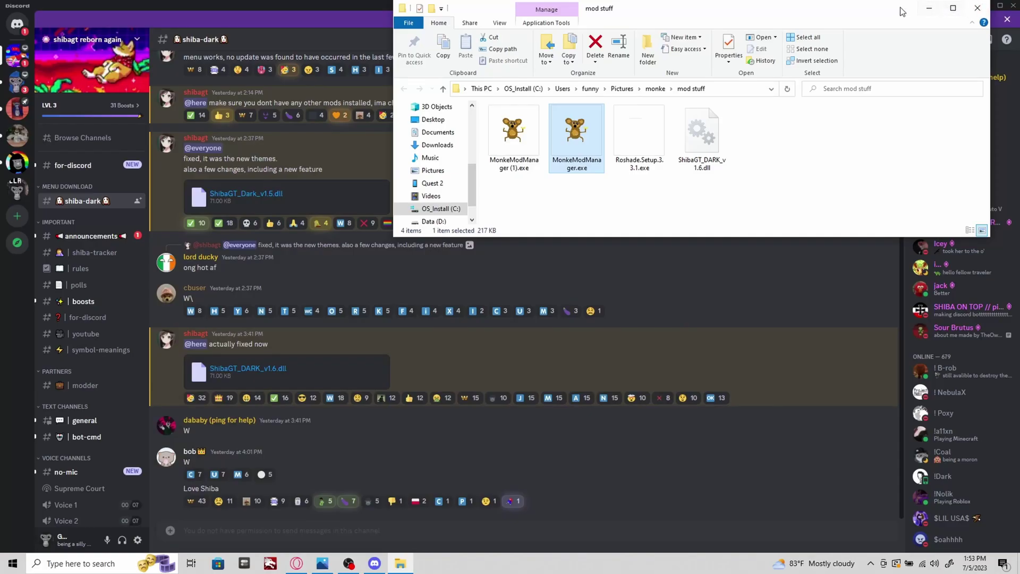
click(929, 8)
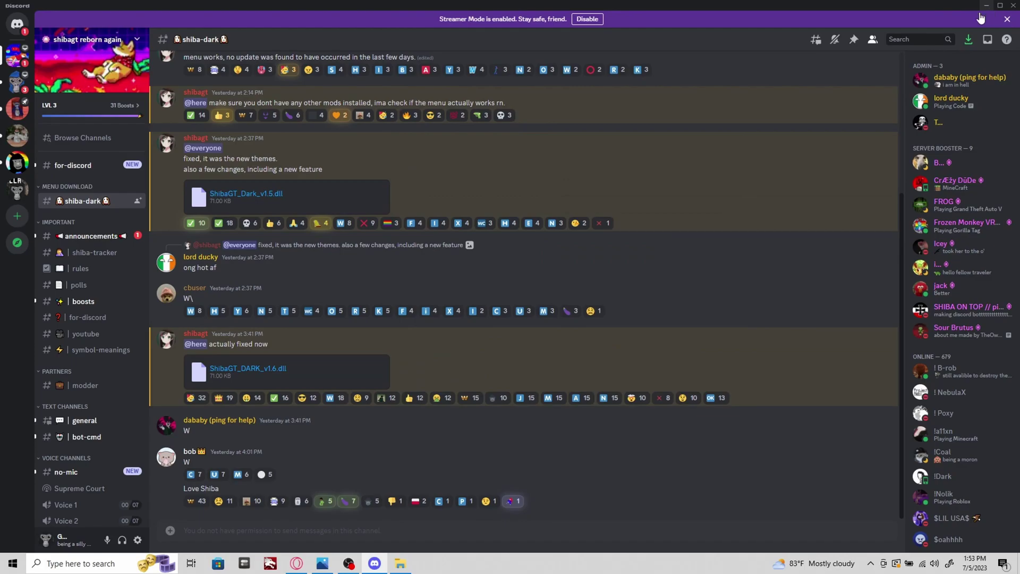
click(983, 8)
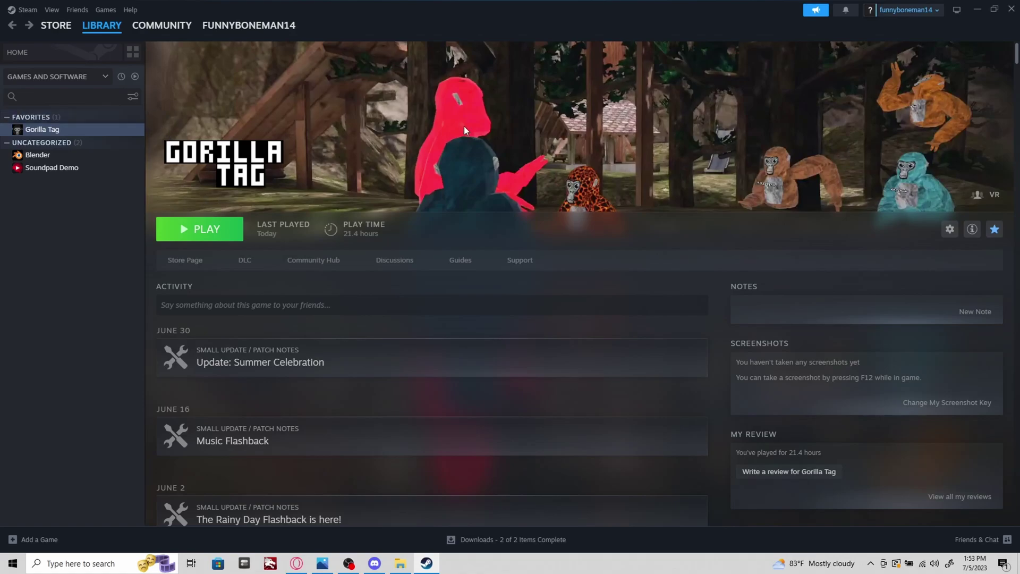
click(985, 7)
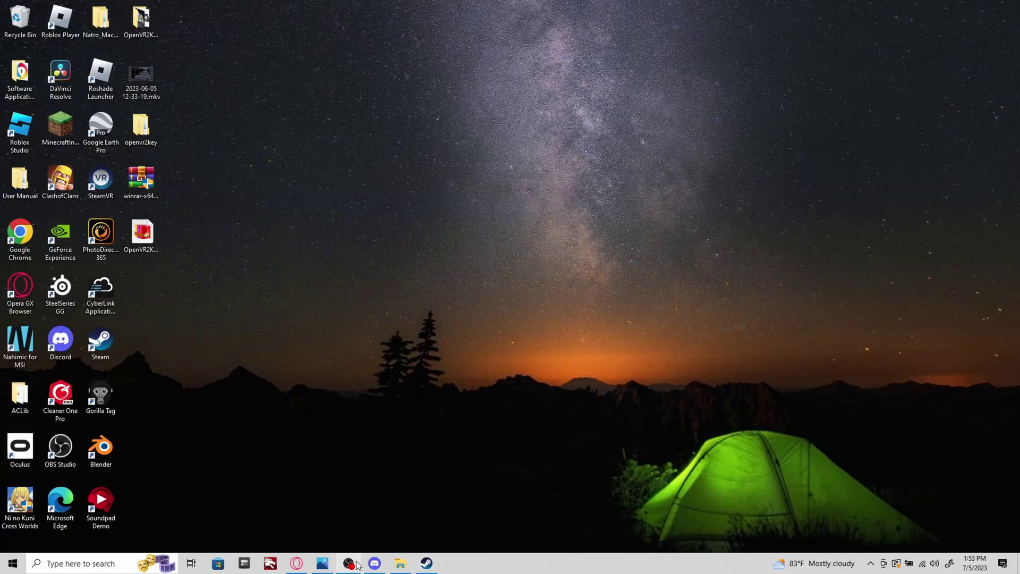
click(348, 564)
click(984, 6)
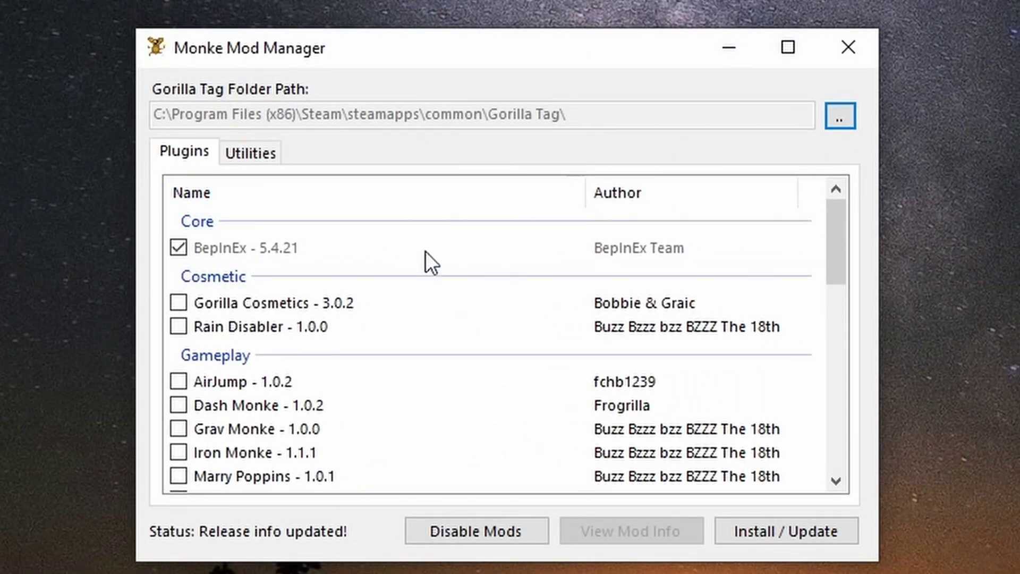
Step: Install the Computer Interface, TMPLoader and Utilla plugins with Monke Mod Manager
scroll(453, 338, down, 10)
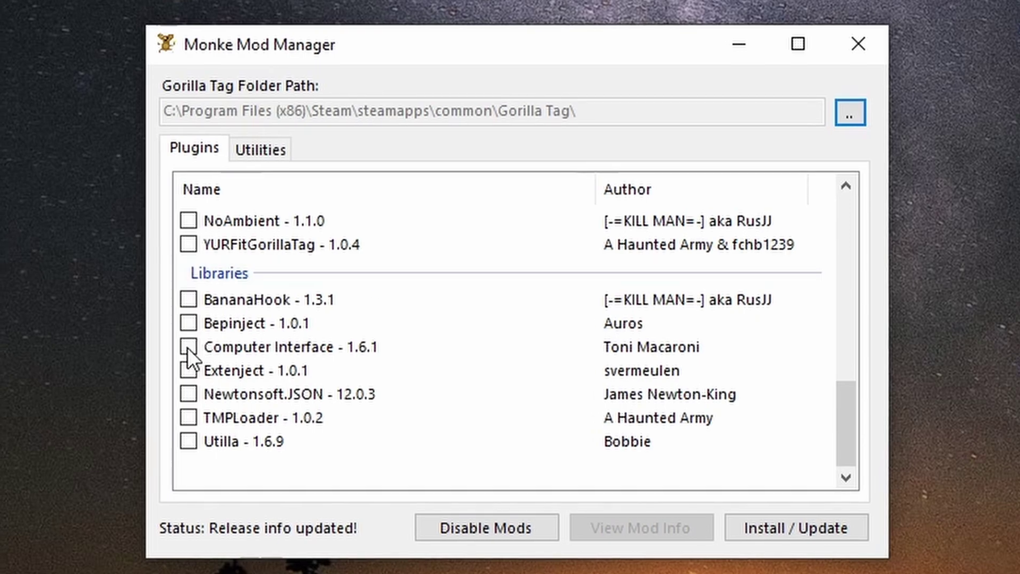
click(187, 348)
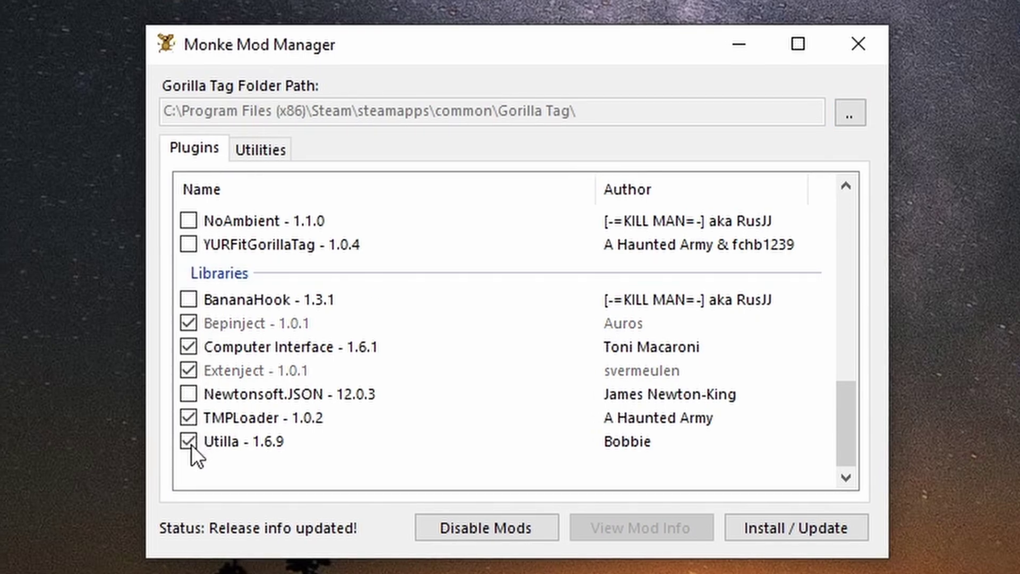
click(821, 540)
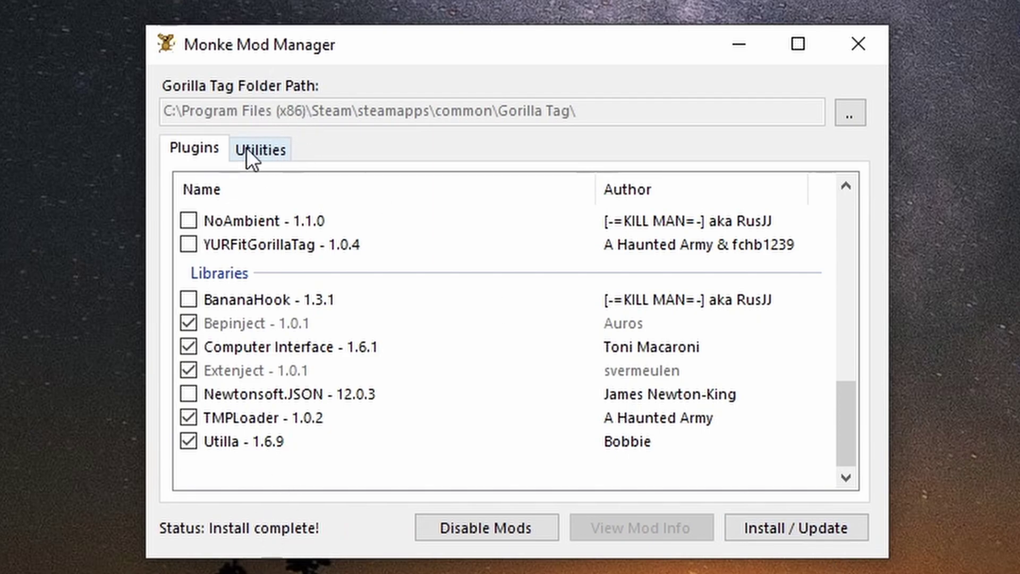
Step: Open the game's BepInEx folder from Monke Mod Manager and enter its plugins subfolder
click(278, 153)
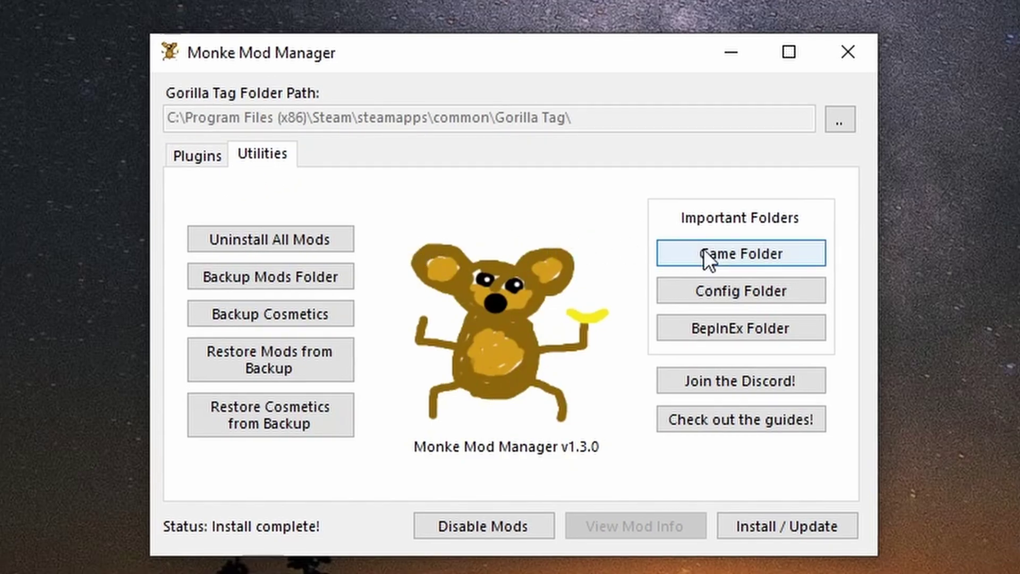
click(761, 329)
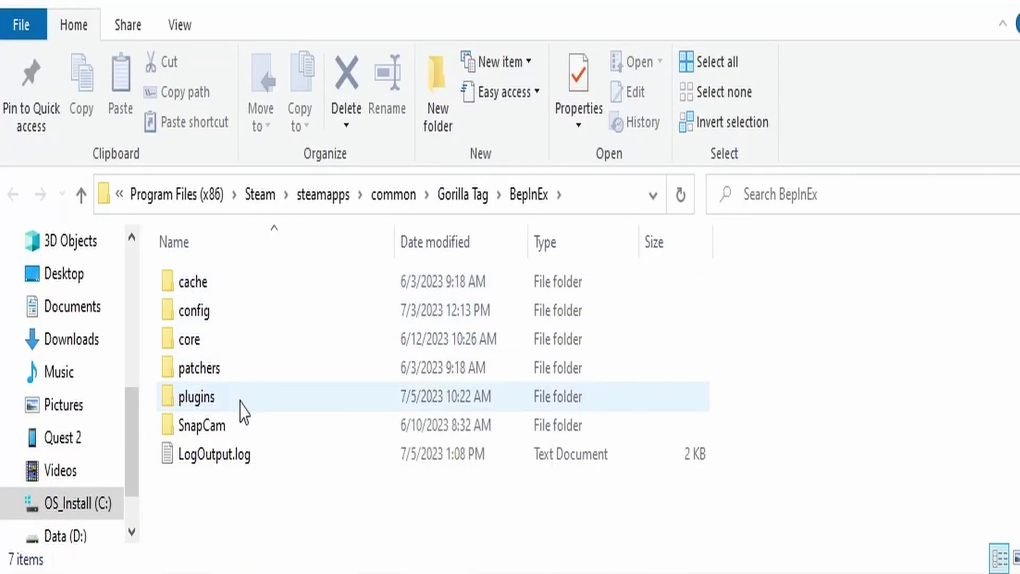
double_click(219, 404)
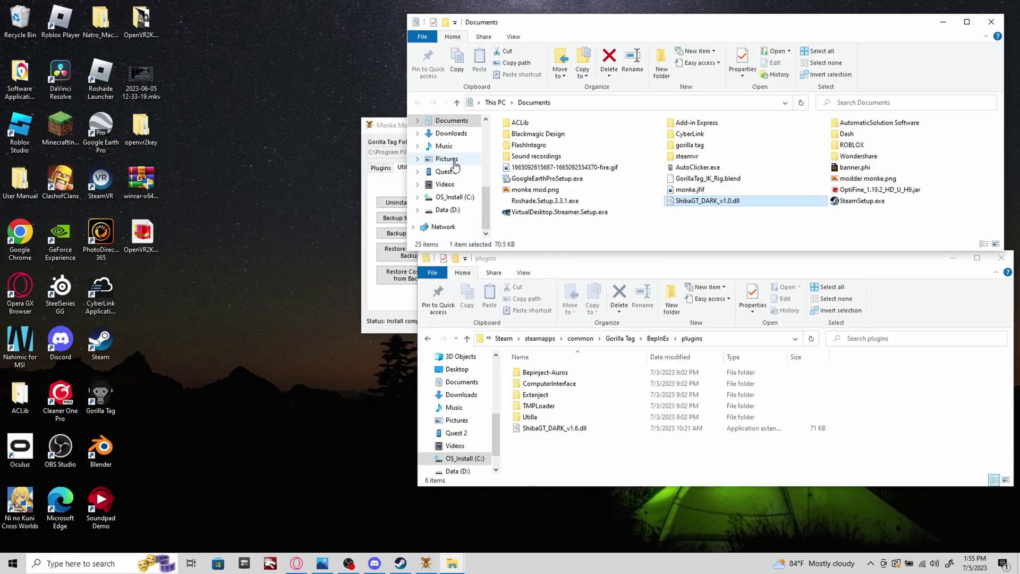
Step: Try to move ShibaGT_DARK_v1.6.dll from the mod stuff folder into the plugins folder, cancel the replacement and minimize the source folder
scroll(458, 176, up, 5)
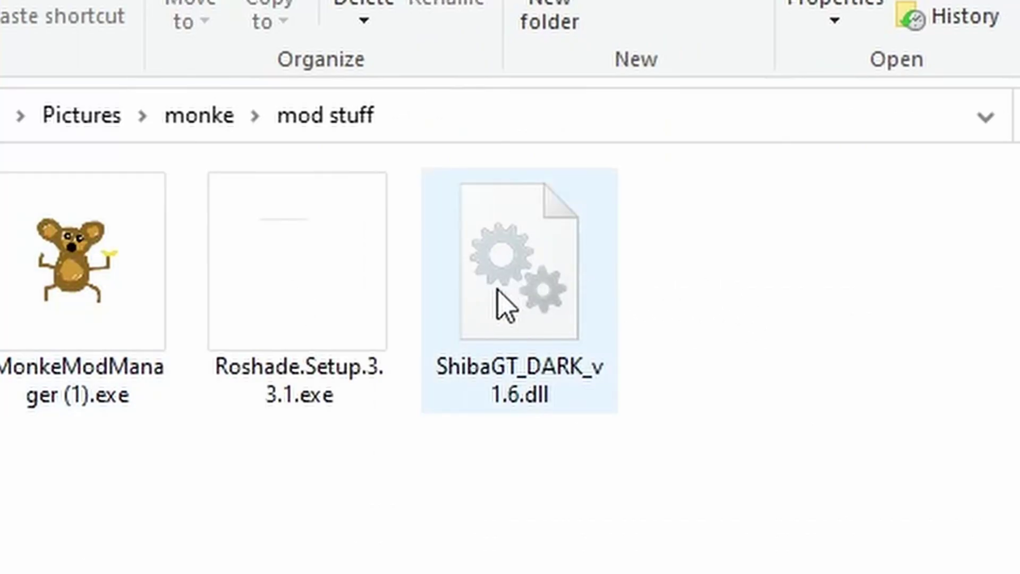
drag(505, 303, 462, 254)
drag(560, 393, 589, 496)
drag(522, 380, 495, 451)
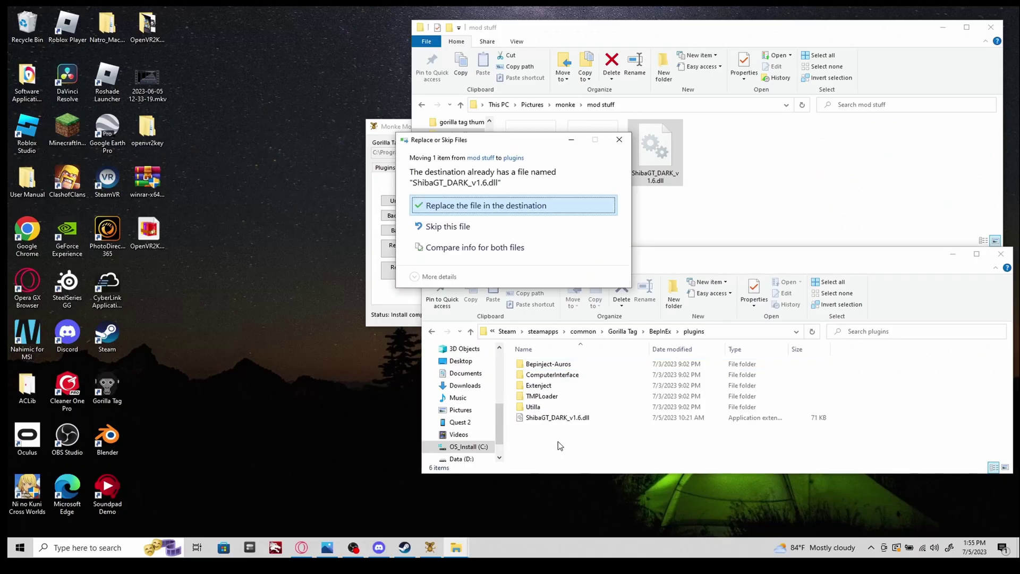
click(611, 142)
click(944, 27)
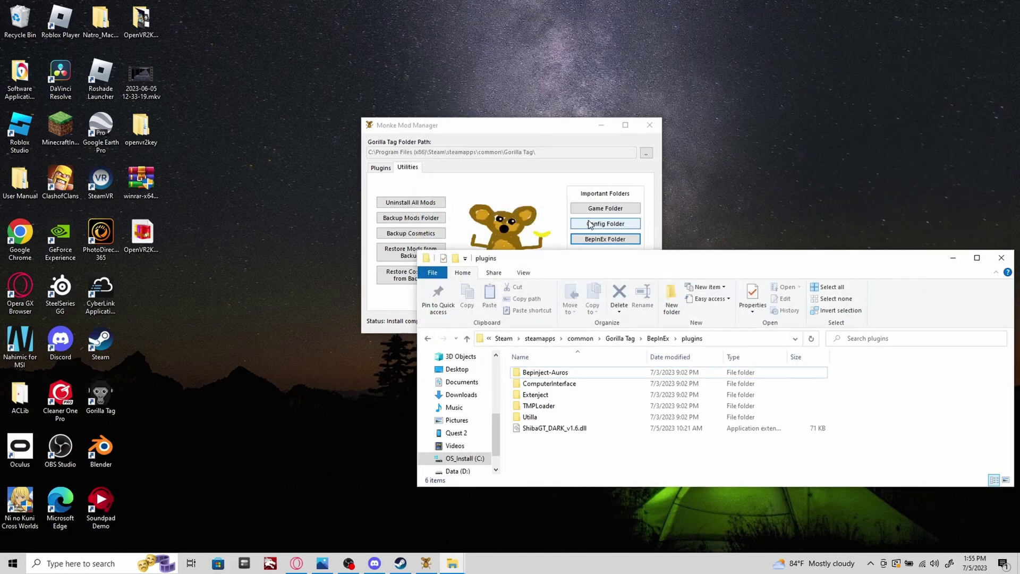
Step: Run the install/update again in Monke Mod Manager and close the plugins folder window
drag(590, 124, 619, 14)
click(653, 210)
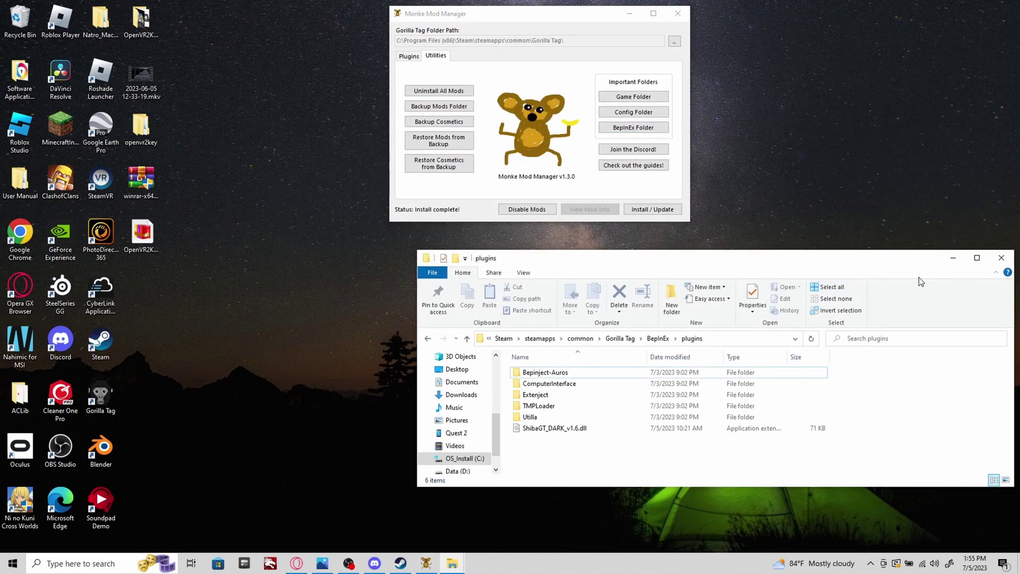
click(1001, 257)
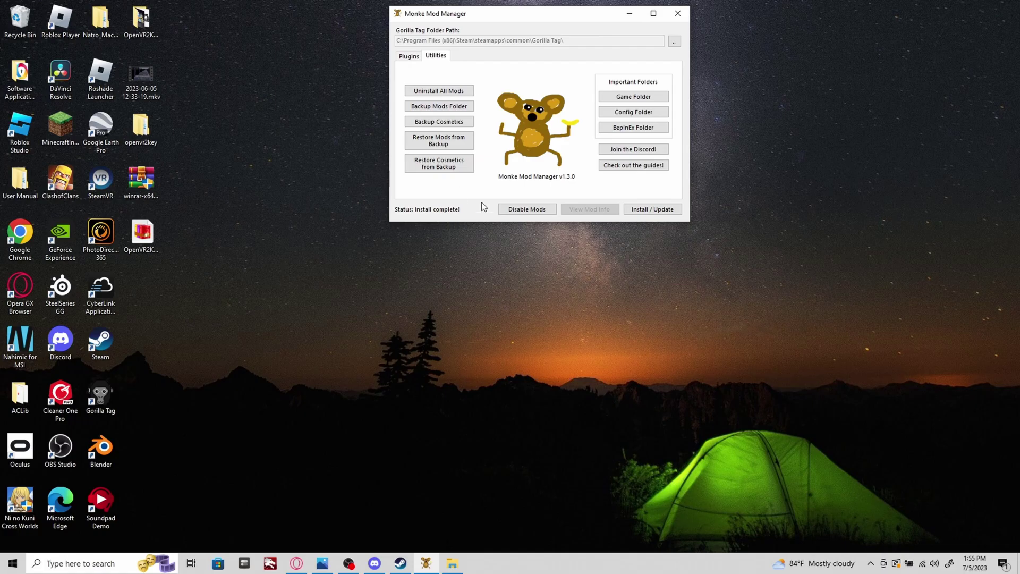
Step: Review the Monke Mod Manager plugin list from its Core and Cosmetic entries
click(412, 58)
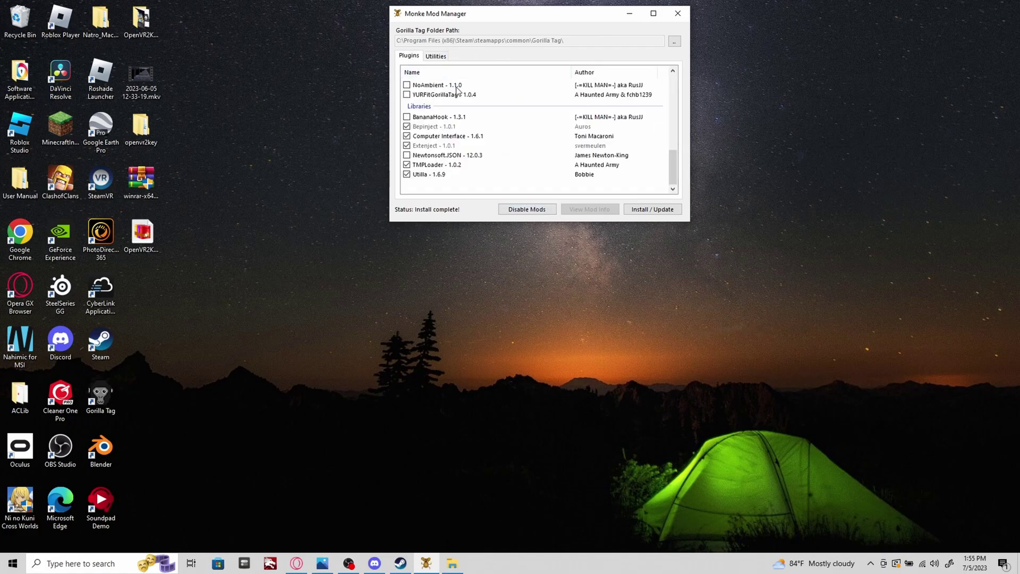
scroll(479, 116, up, 5)
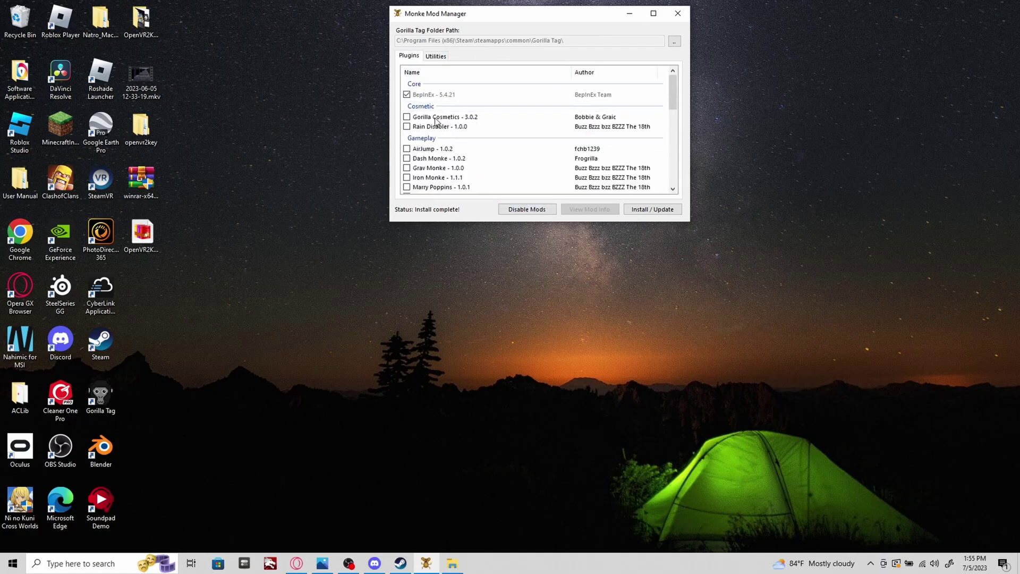
Step: Review the mod manager's plugin list and utilities, and reopen the game's BepInEx plugins folder
click(408, 117)
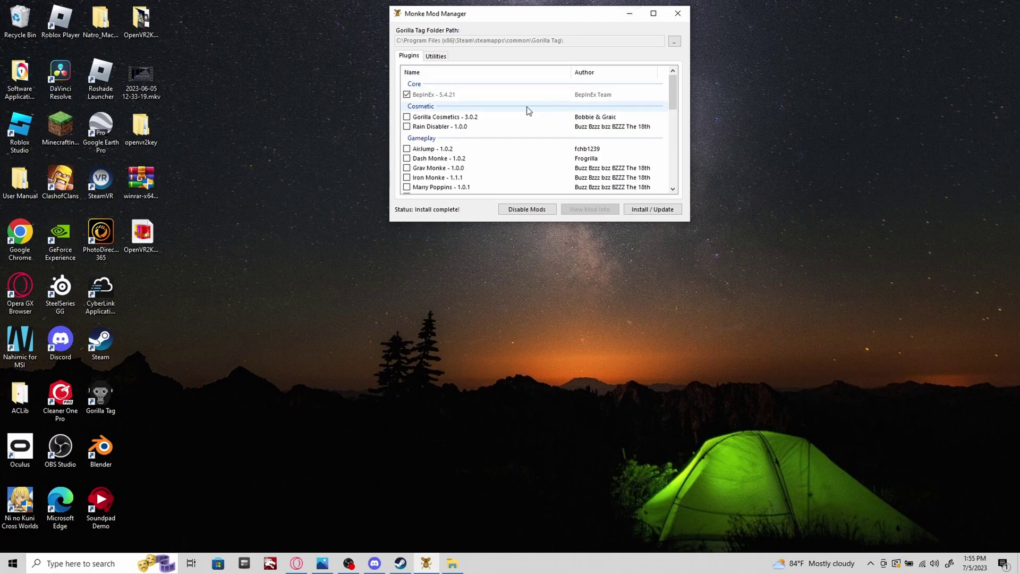
click(440, 58)
click(410, 57)
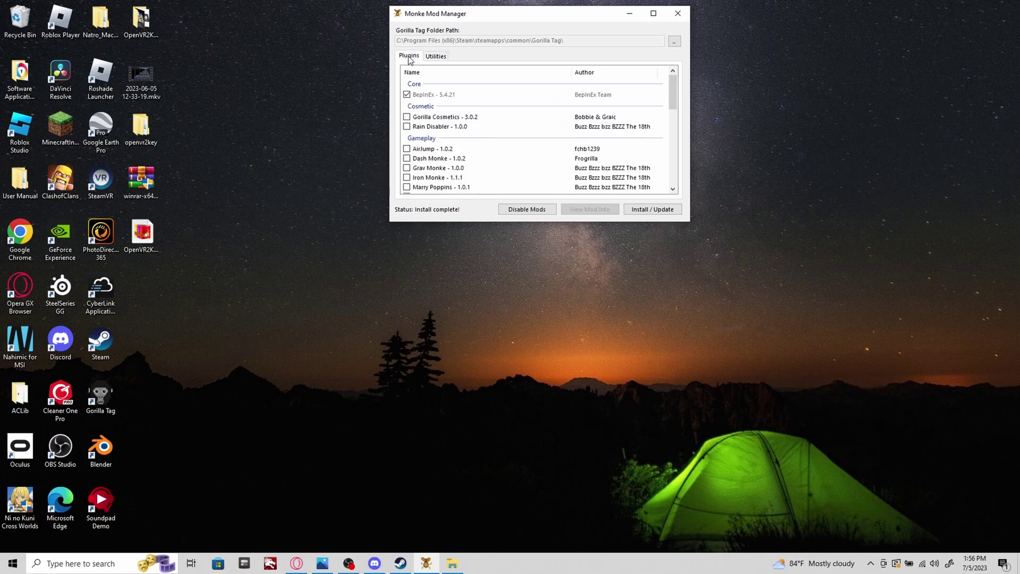
click(435, 57)
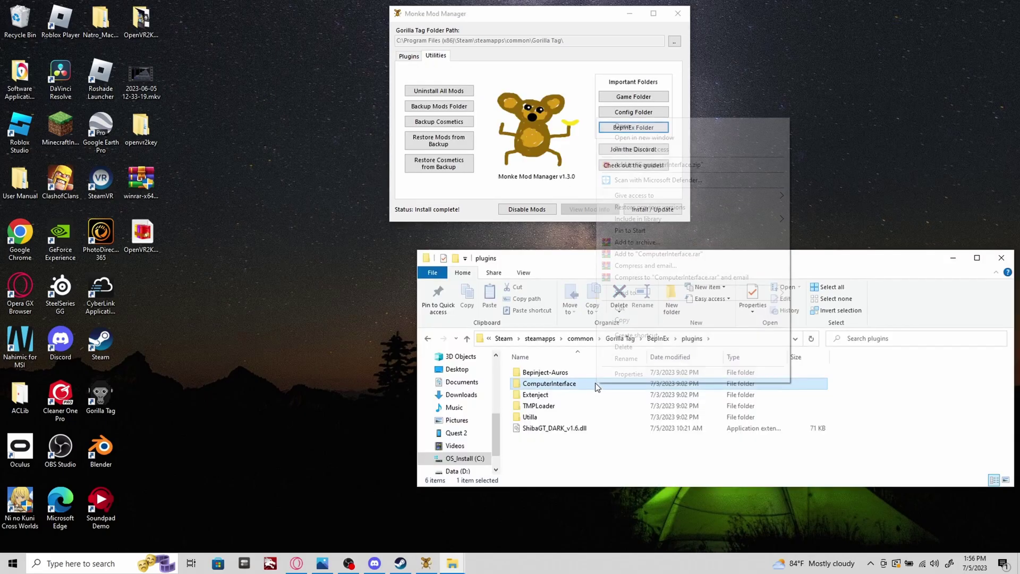
Step: Show the Desktop folder, close its window and Monke Mod Manager, and go to the Gorilla Tag desktop shortcut
click(486, 369)
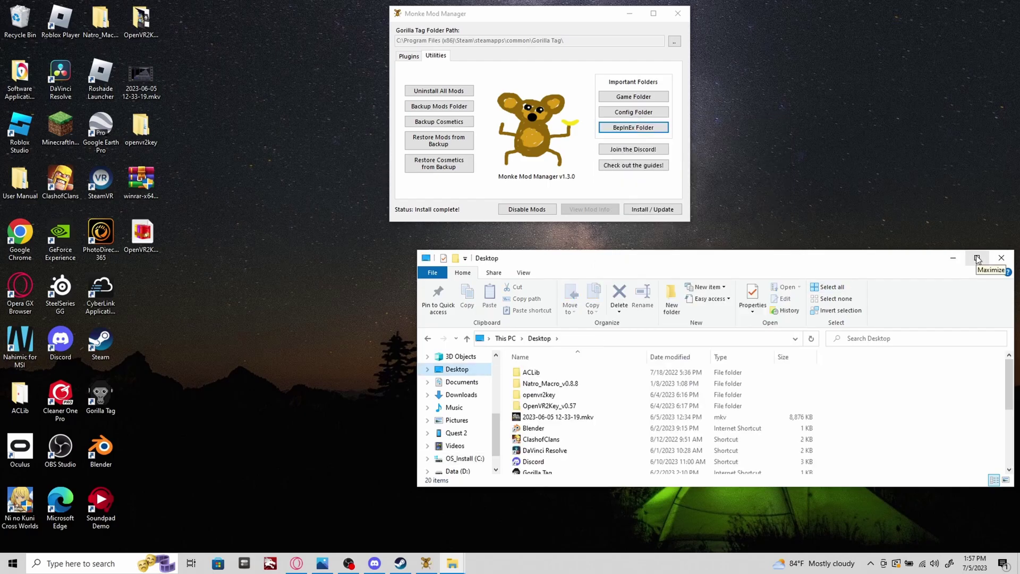
click(1001, 260)
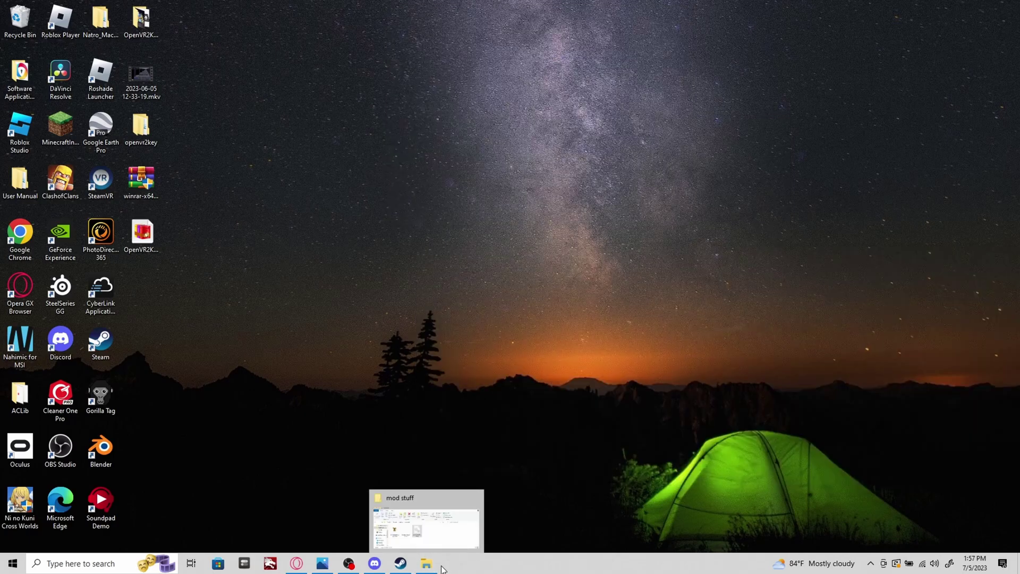
mouse_move(366, 563)
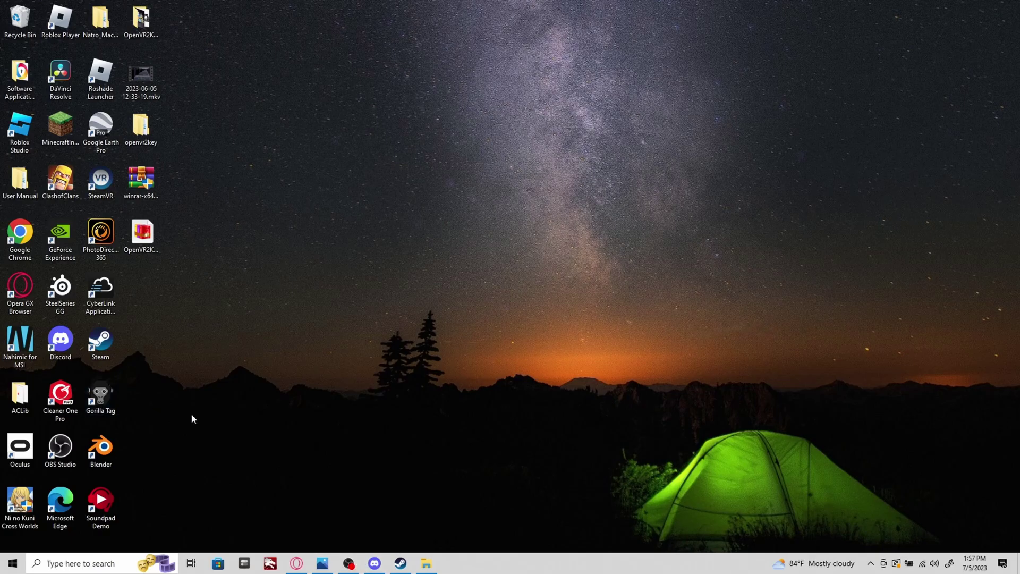
mouse_move(107, 399)
mouse_down()
mouse_move(155, 380)
mouse_move(104, 408)
mouse_move(96, 399)
mouse_move(106, 400)
mouse_up()
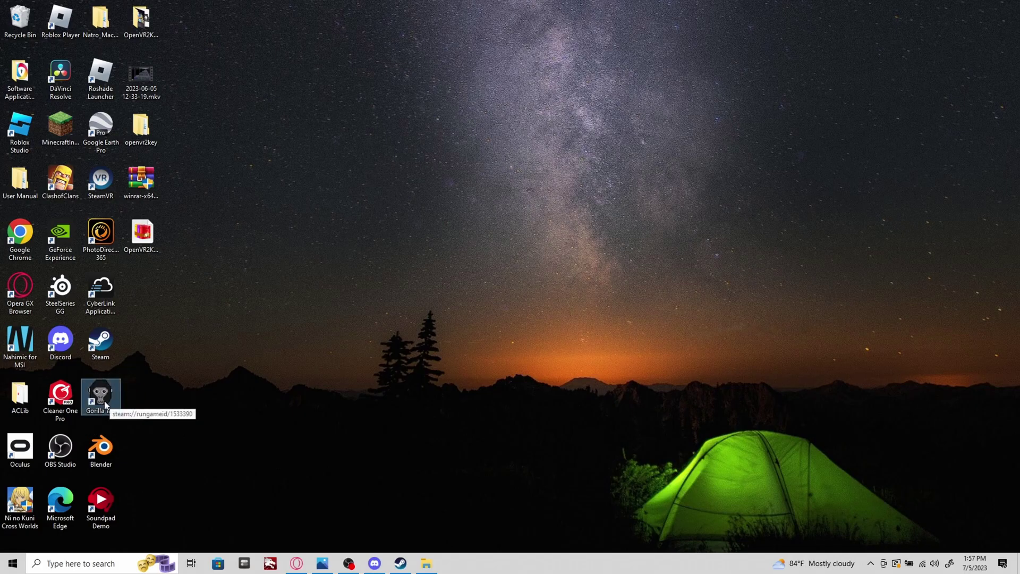